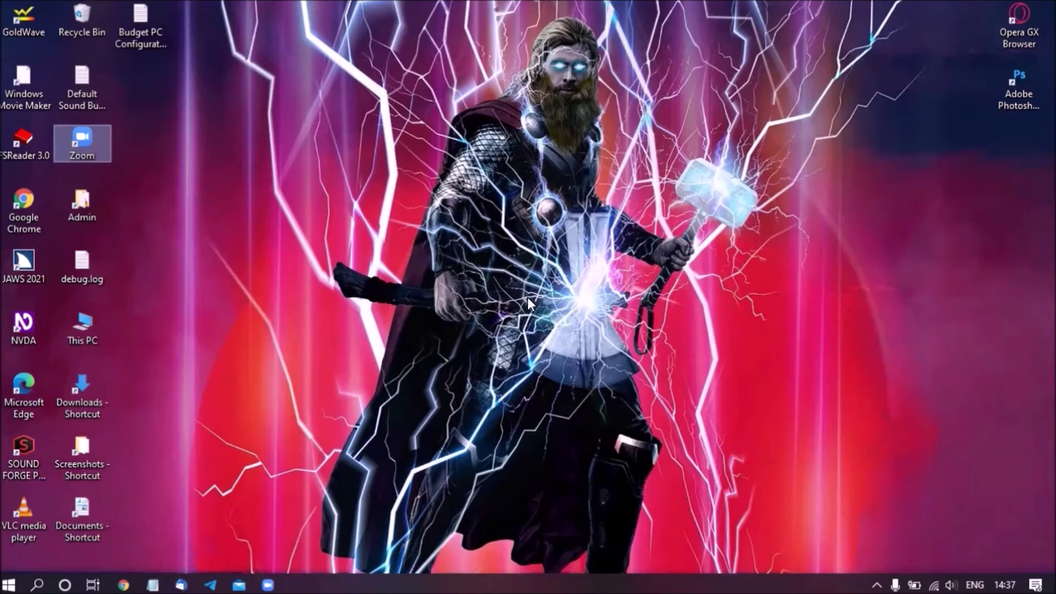
Step: Switch to the Chrome window and open onlinesbi.com in the current tab
{"action": "key", "text": "alt+Tab"}
{"action": "key", "text": "alt+Tab"}
{"action": "key", "text": "alt+Tab"}
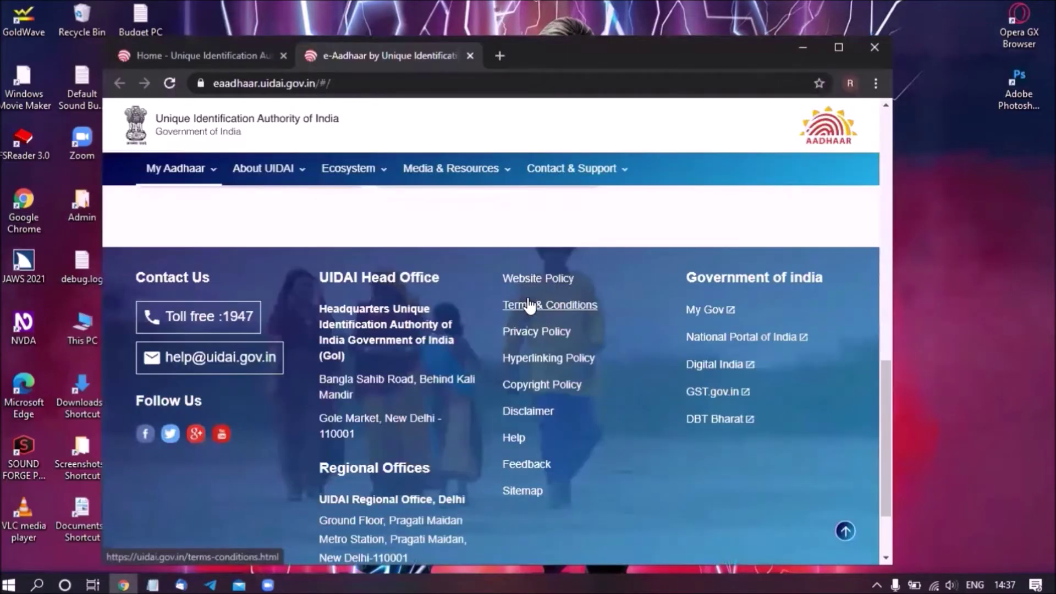
{"action": "key", "text": "ctrl+l"}
{"action": "key", "text": "BackSpace"}
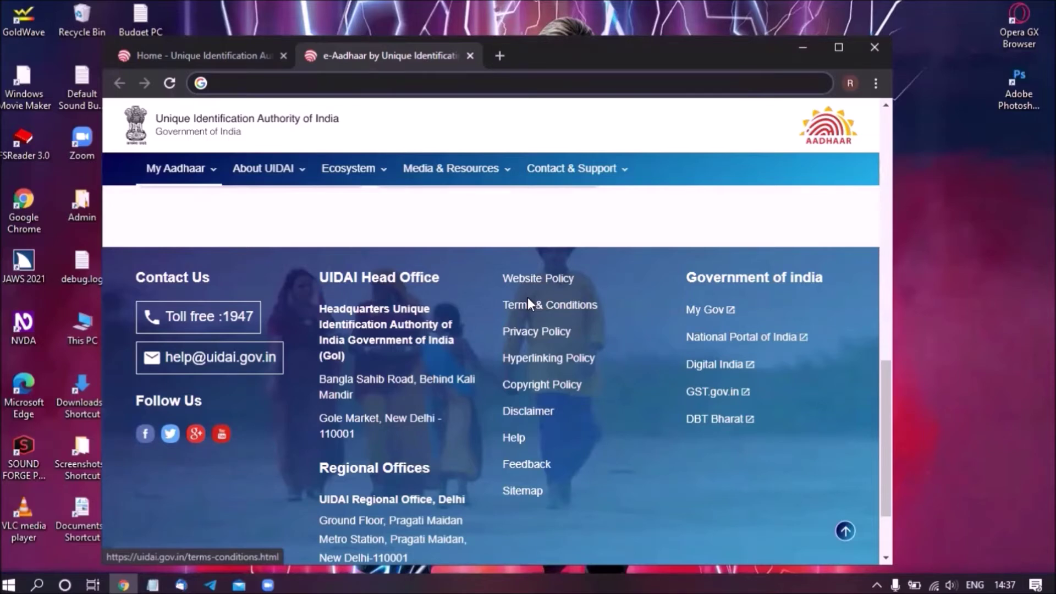
{"action": "type", "text": "onlinesbi.com"}
{"action": "key", "text": "Return"}
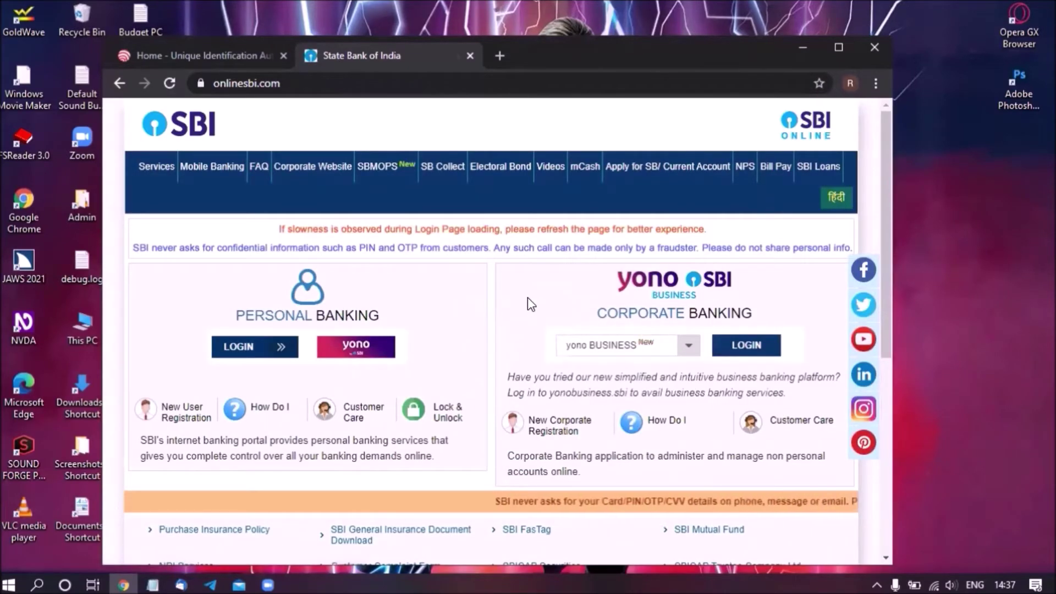
Step: Open the PERSONAL BANKING page through the screen reader's list of links
{"action": "key", "text": "Insert+F7"}
{"action": "key", "text": "Down"}
{"action": "key", "text": "Up"}
{"action": "key", "text": "p"}
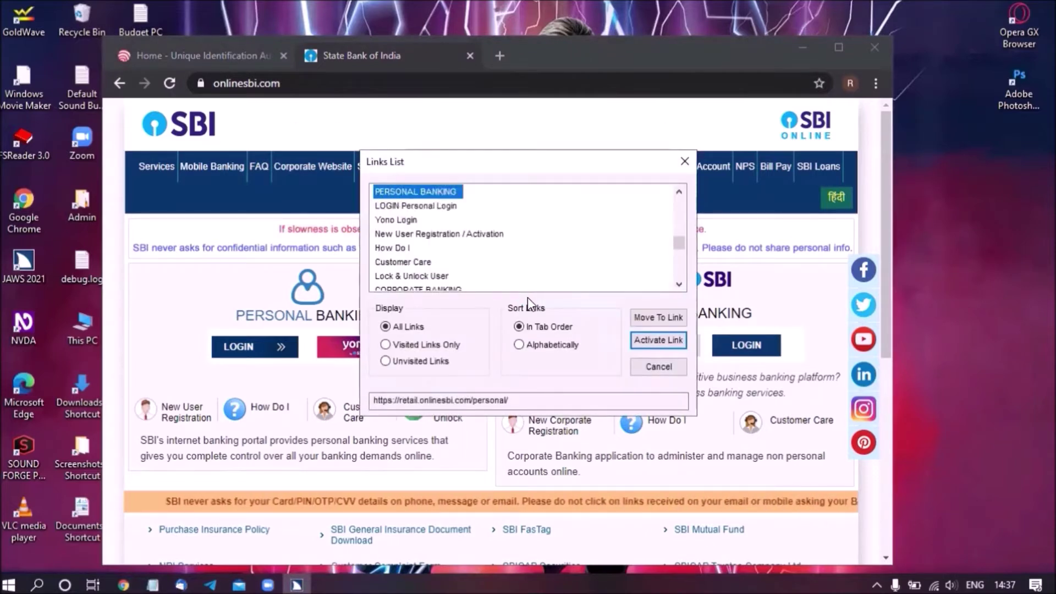
{"action": "key", "text": "Return"}
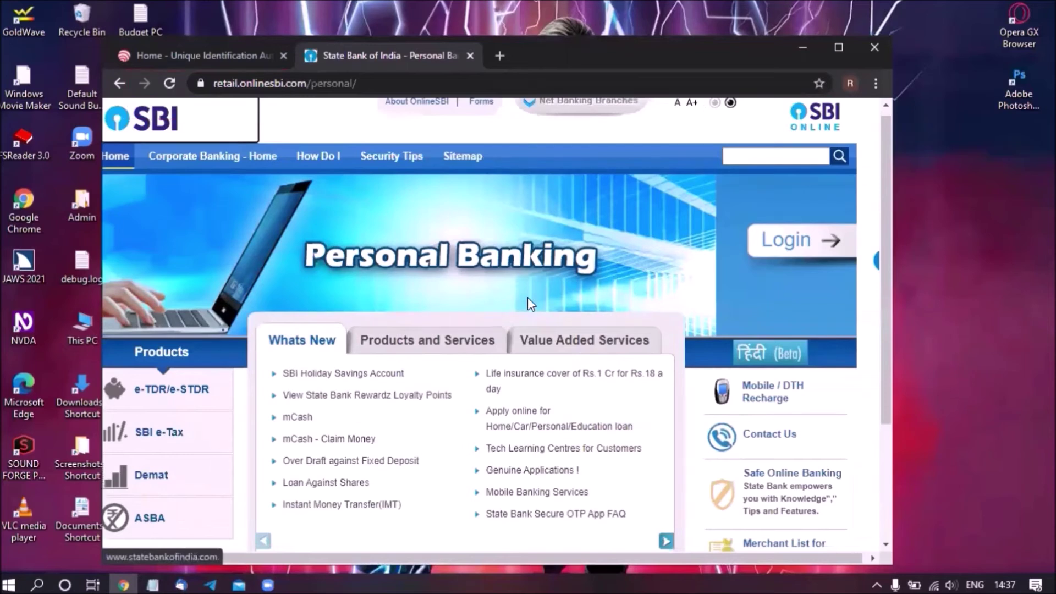
Step: Find the Login link in the Personal Banking page's links list and activate it
{"action": "key", "text": "Insert+F7"}
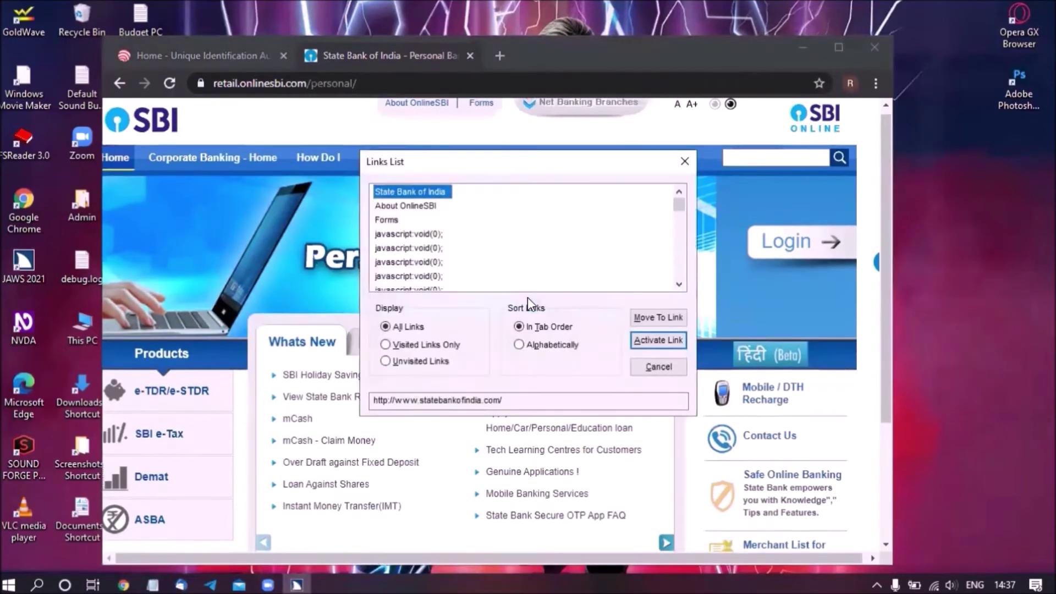
{"action": "key", "text": "Down"}
{"action": "key", "text": "Up"}
{"action": "key", "text": "Down"}
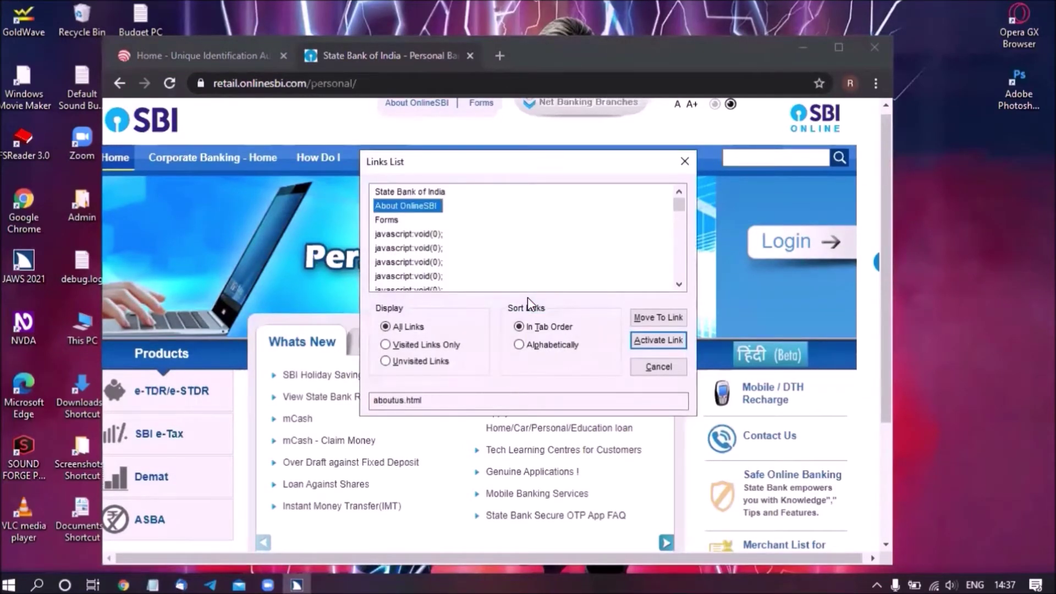
{"action": "key", "text": "l"}
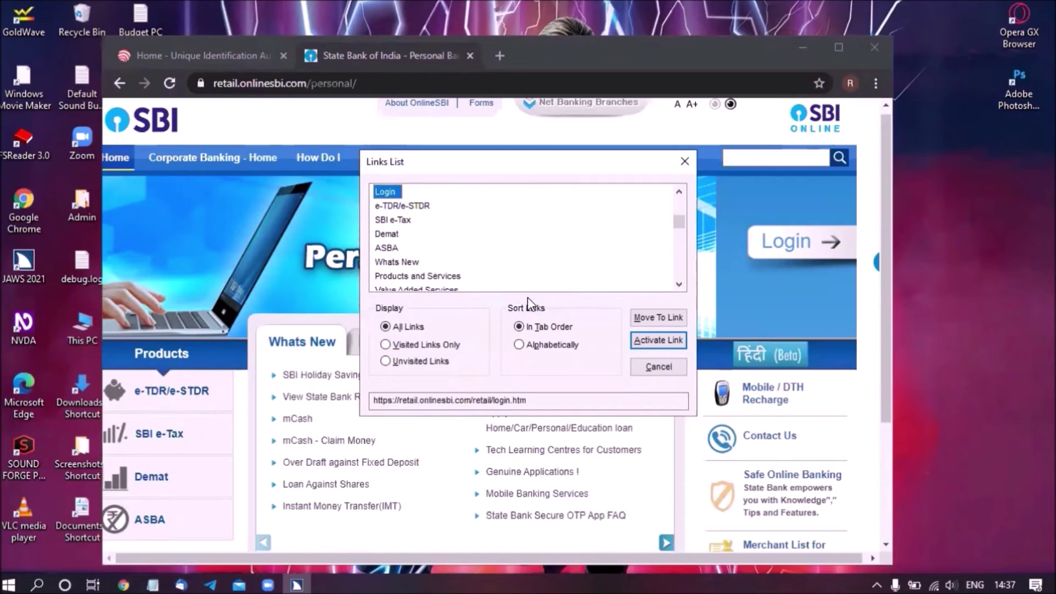
{"action": "key", "text": "Return"}
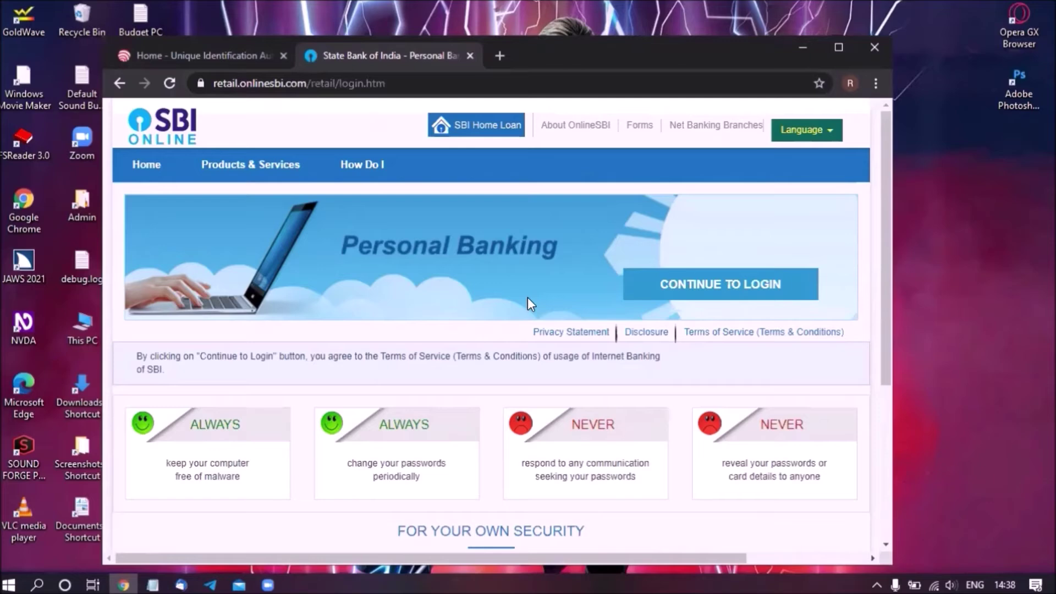
Step: Activate CONTINUE TO LOGIN from the links list to reach the login form
{"action": "key", "text": "Insert+F7"}
{"action": "key", "text": "c"}
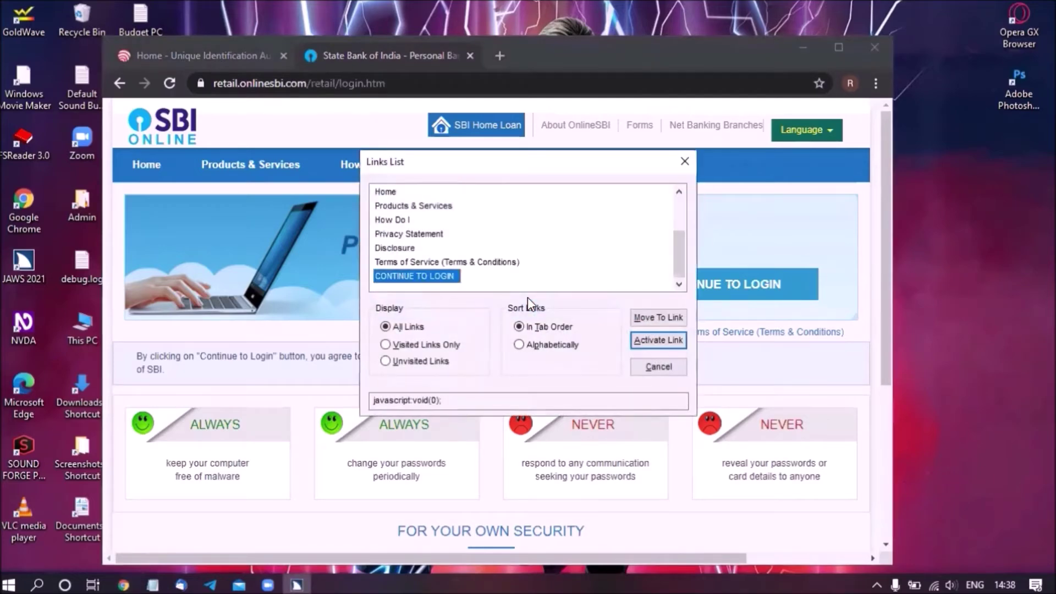
{"action": "key", "text": "Return"}
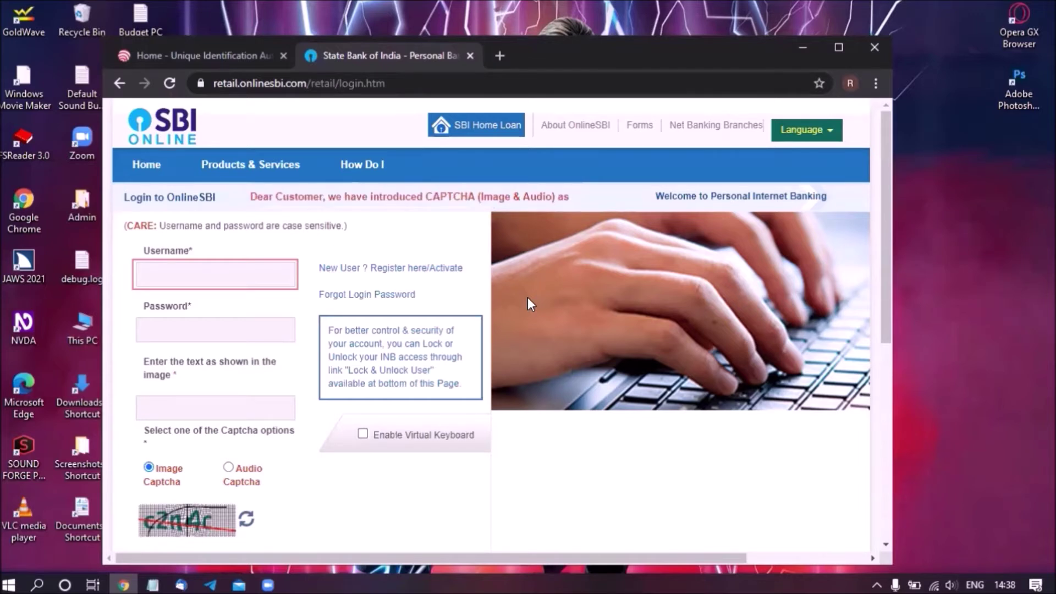
Step: Go through the login form's captcha text field and options, and run Picture Smart on the captcha image
{"action": "key", "text": "Tab"}
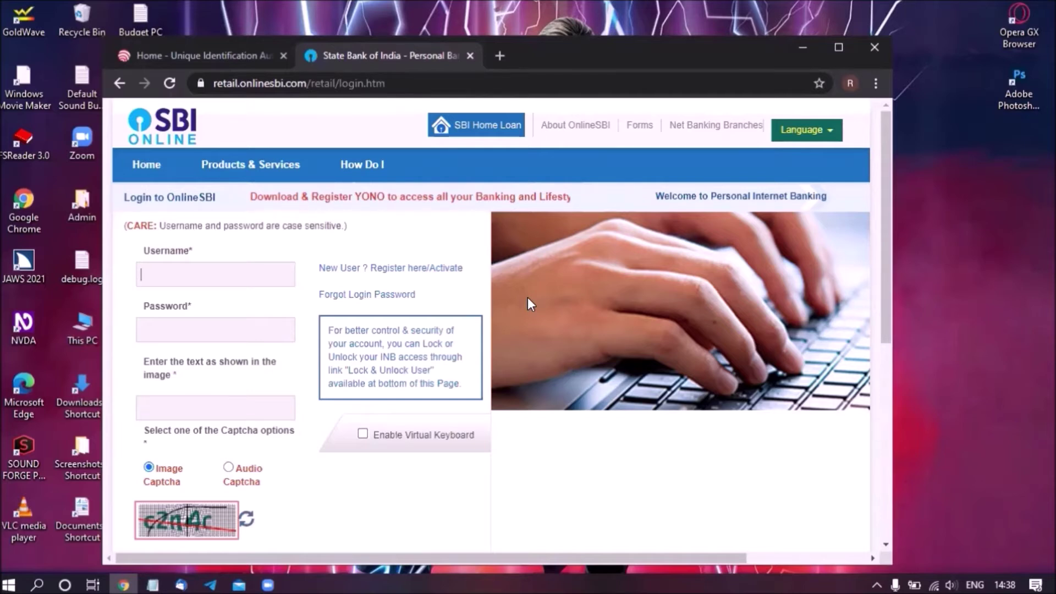
{"action": "key", "text": "shift+Tab"}
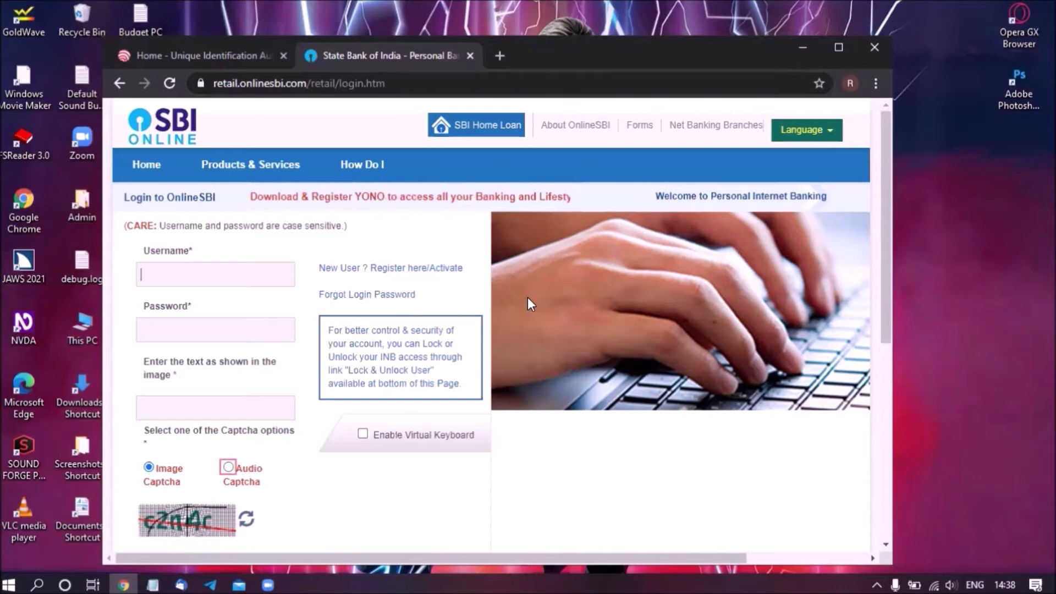
{"action": "key", "text": "Up"}
{"action": "key", "text": "Up"}
{"action": "key", "text": "Up"}
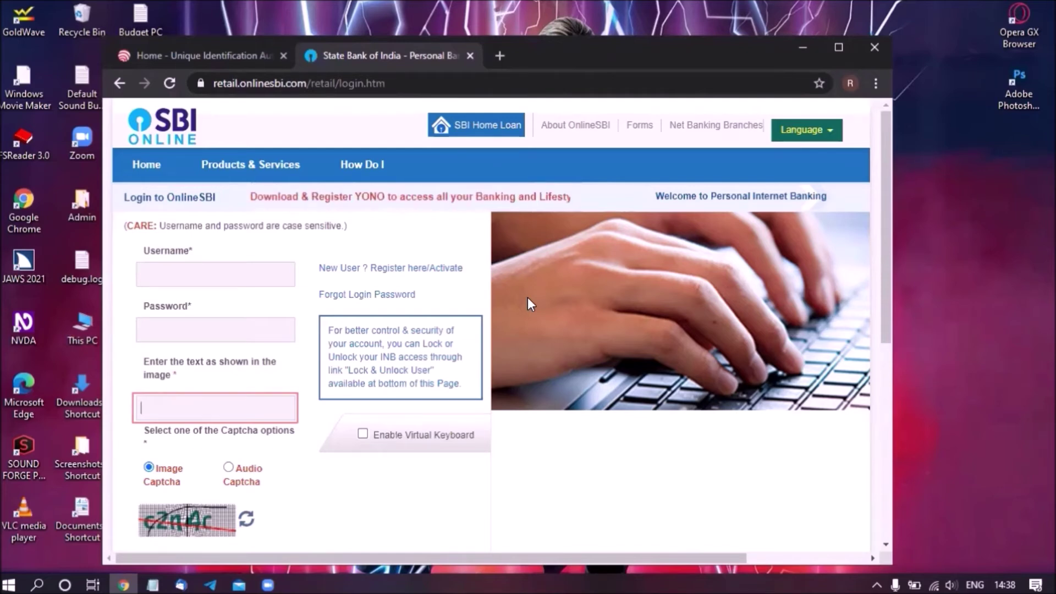
{"action": "key", "text": "Return"}
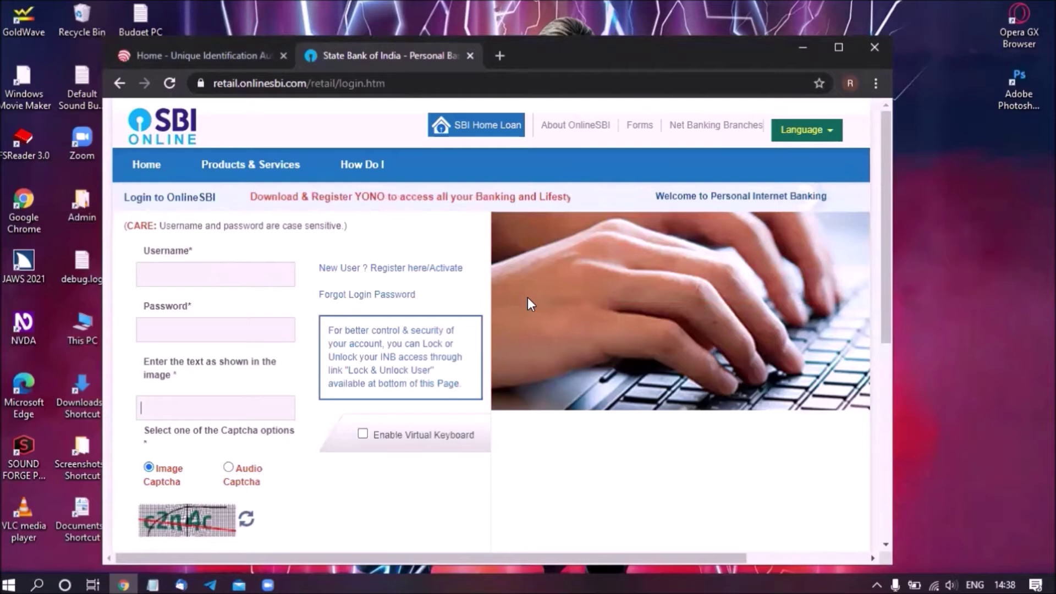
{"action": "key", "text": "Down"}
{"action": "key", "text": "Down"}
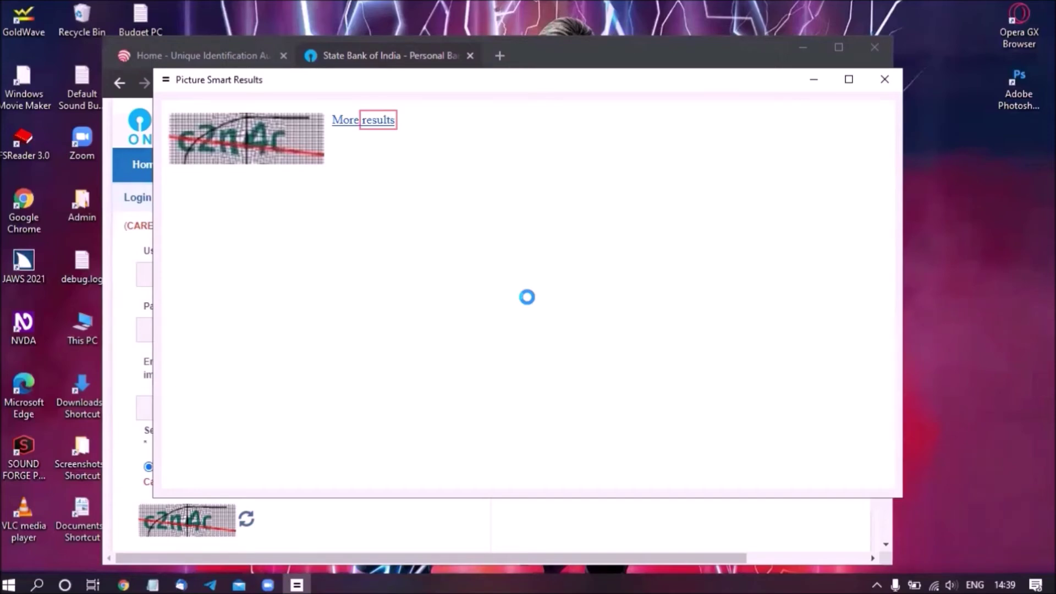
Step: Close the Picture Smart results and run Picture Smart on the captcha image again
{"action": "key", "text": "Escape"}
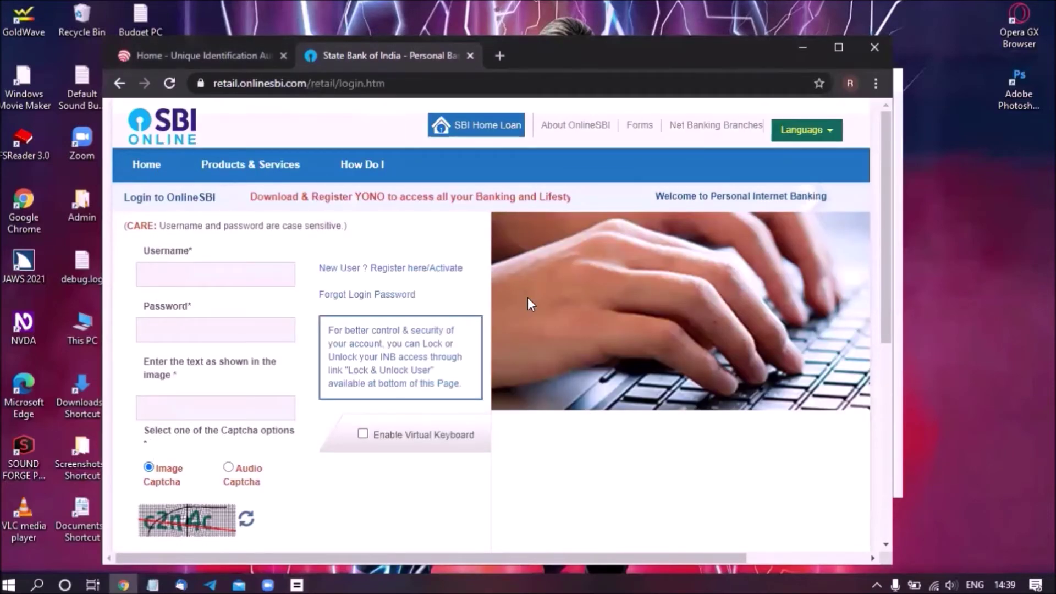
{"action": "key", "text": "Insert+space"}
{"action": "key", "text": "p"}
{"action": "key", "text": "c"}
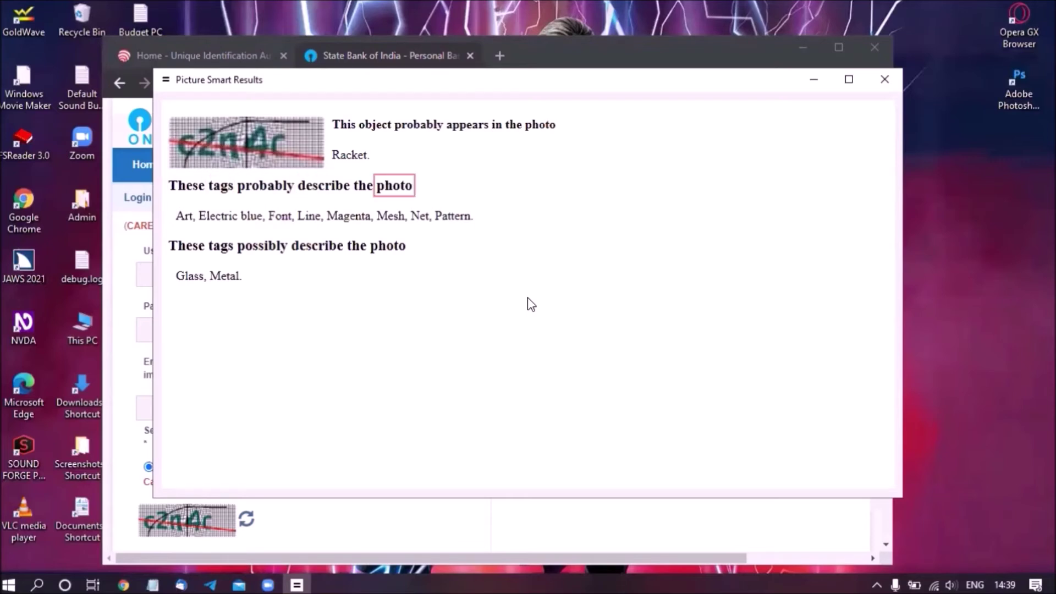
Step: Read through the objects and tags in the Picture Smart results for the captcha image, and close the results window
{"action": "key", "text": "Up"}
{"action": "key", "text": "Up"}
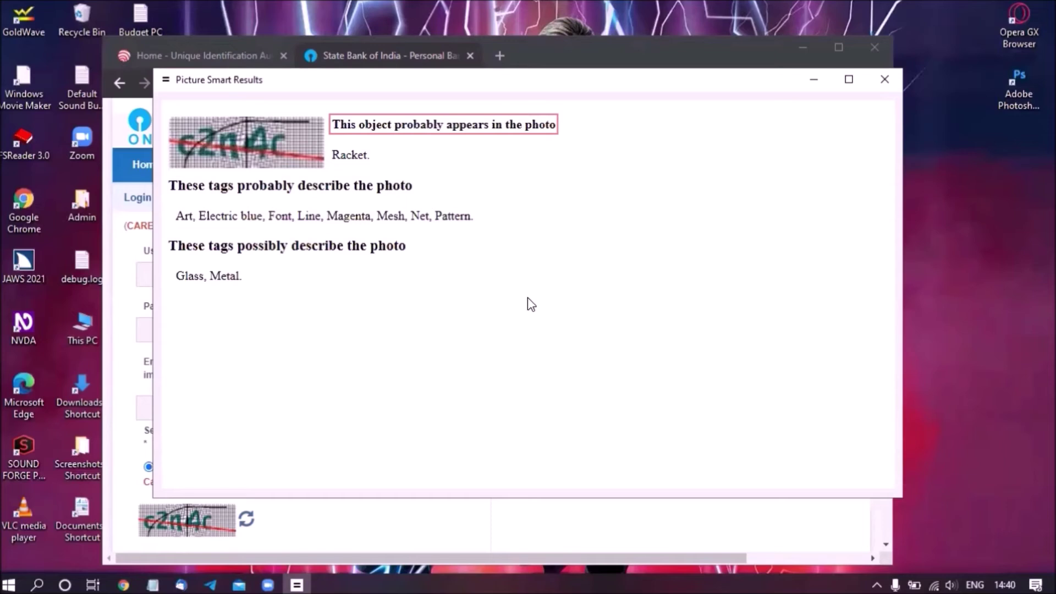
{"action": "key", "text": "Down"}
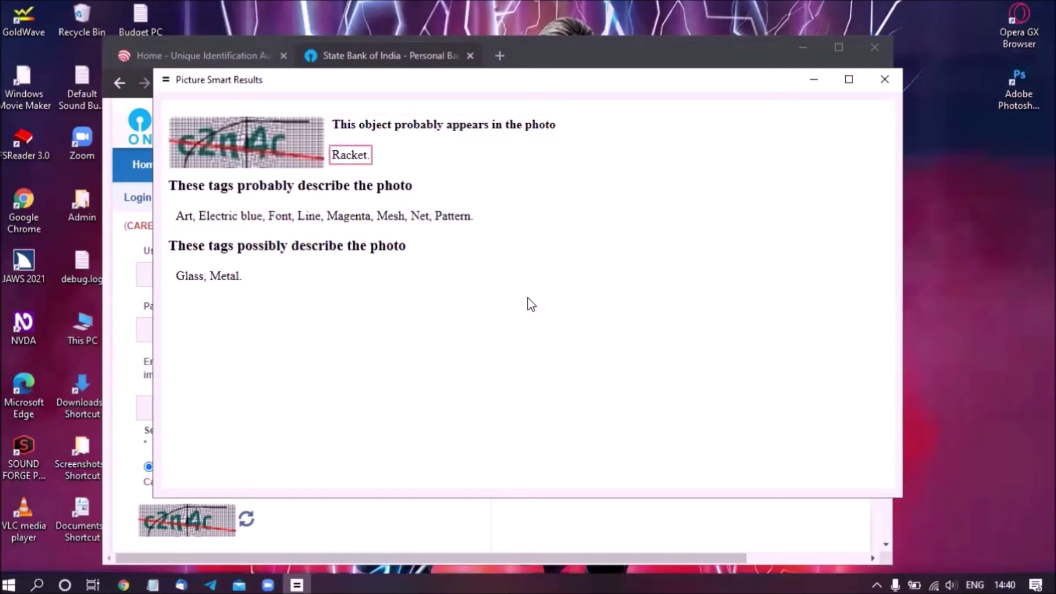
{"action": "key", "text": "Down"}
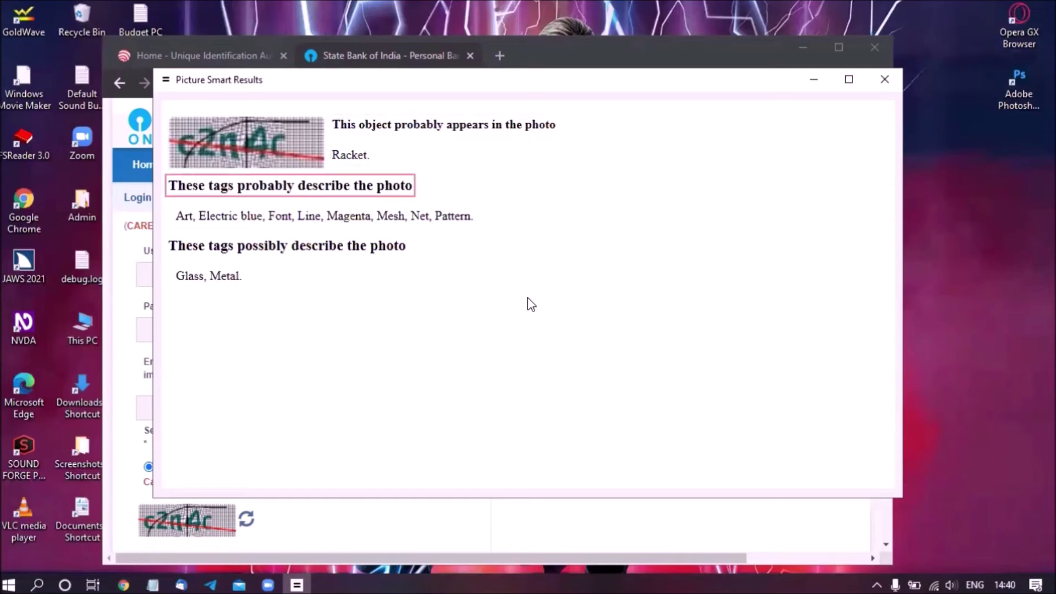
{"action": "key", "text": "Down"}
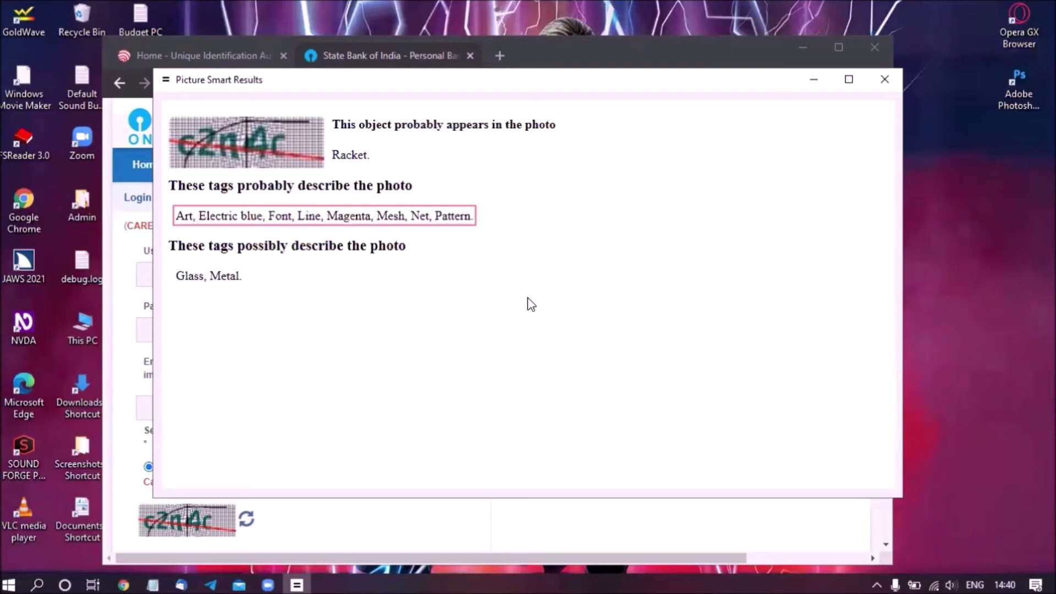
{"action": "key", "text": "Down"}
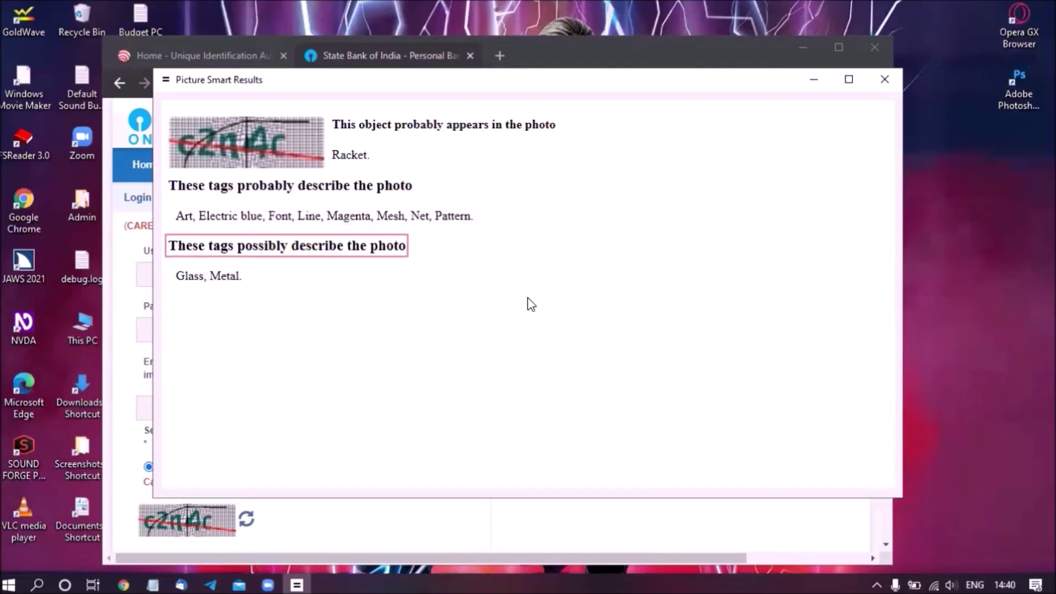
{"action": "key", "text": "Down"}
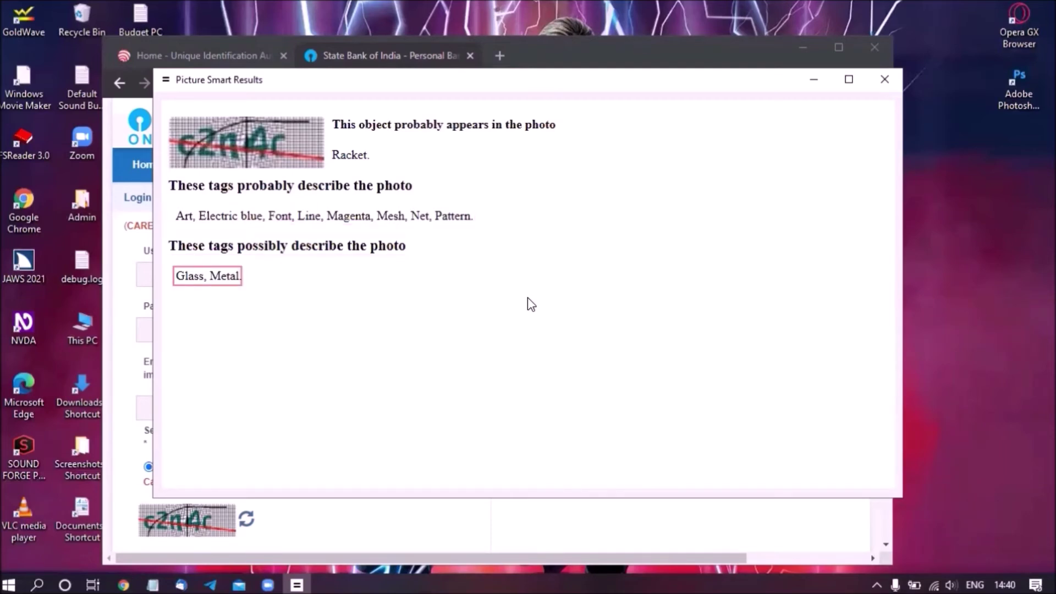
{"action": "key", "text": "Up"}
{"action": "key", "text": "Up"}
{"action": "key", "text": "Up"}
{"action": "key", "text": "Up"}
{"action": "key", "text": "Up"}
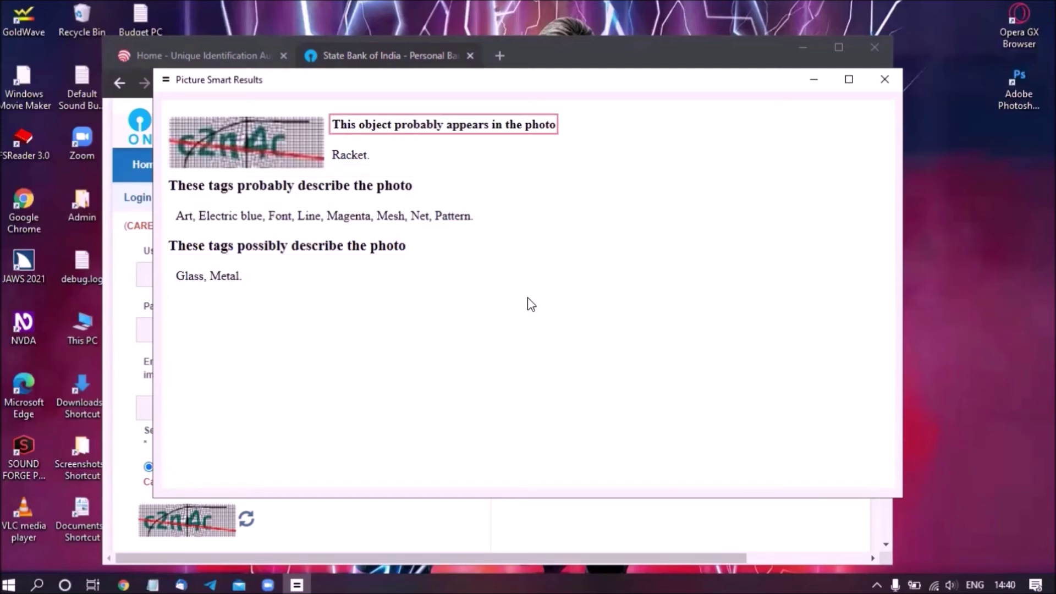
{"action": "key", "text": "Down"}
{"action": "key", "text": "Down"}
{"action": "key", "text": "Down"}
{"action": "key", "text": "Down"}
{"action": "key", "text": "Down"}
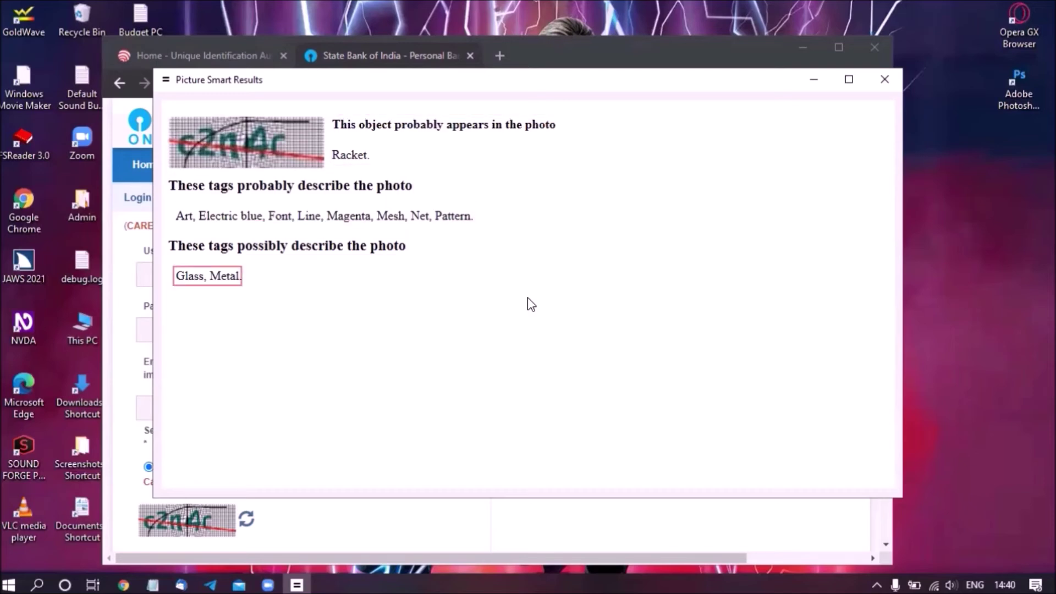
{"action": "key", "text": "Escape"}
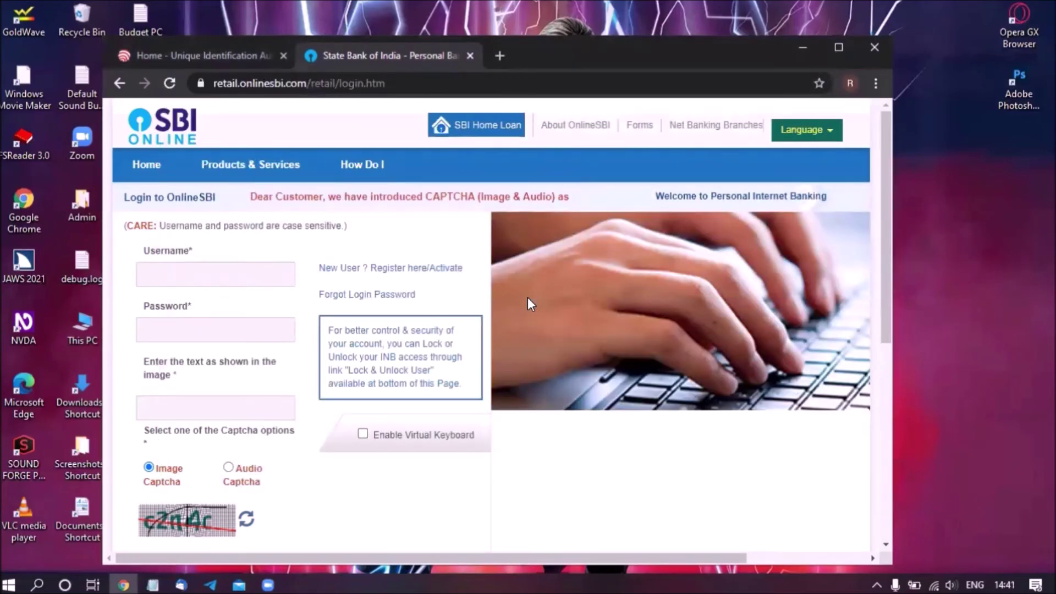
Step: Refresh the captcha on the login form to load a new image
{"action": "key", "text": "Down"}
{"action": "key", "text": "Down"}
{"action": "key", "text": "Down"}
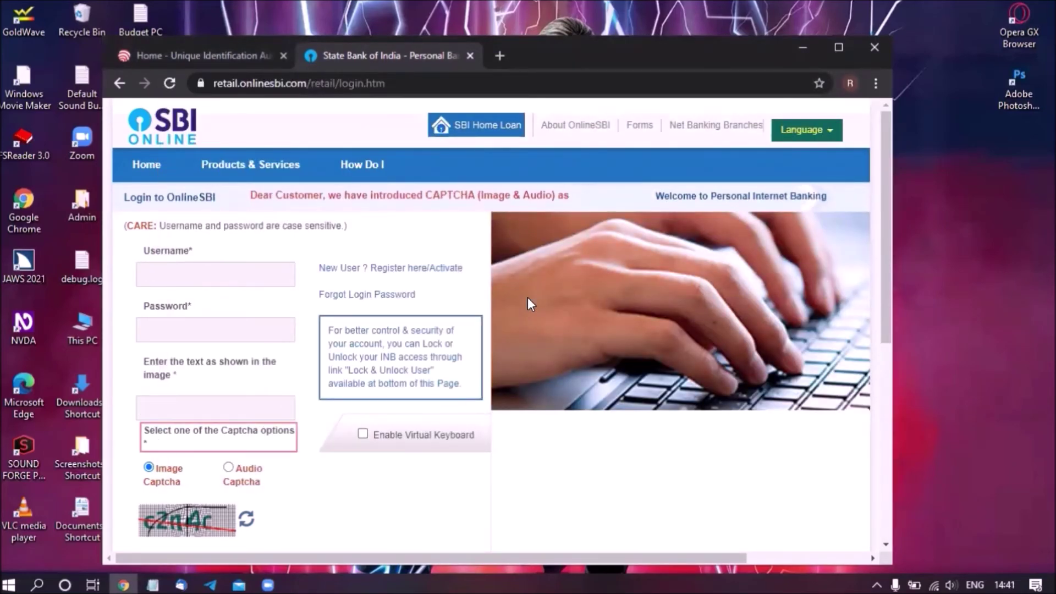
{"action": "key", "text": "Down"}
{"action": "key", "text": "Down"}
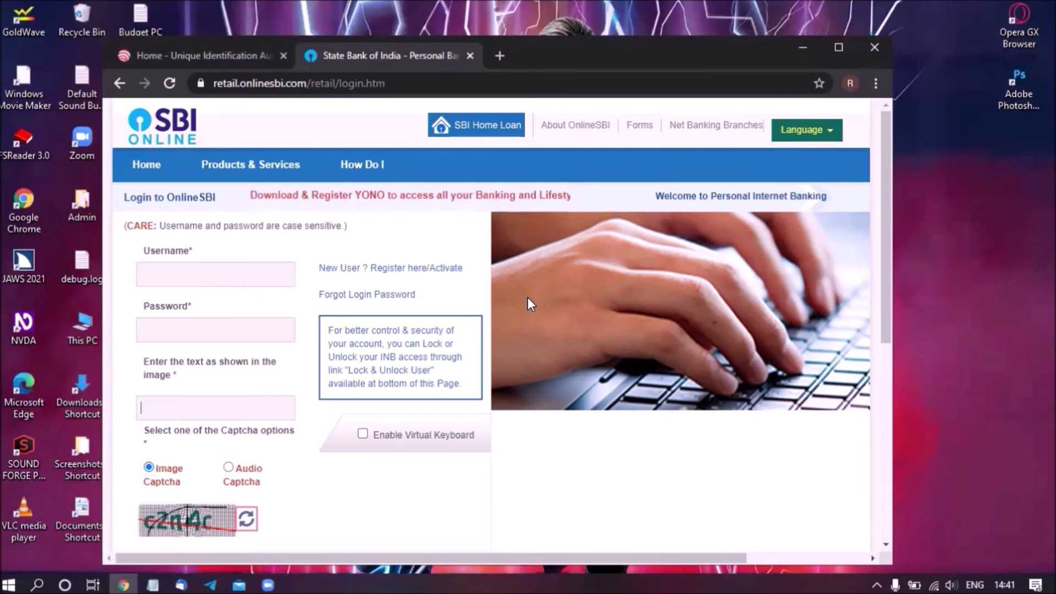
{"action": "key", "text": "Return"}
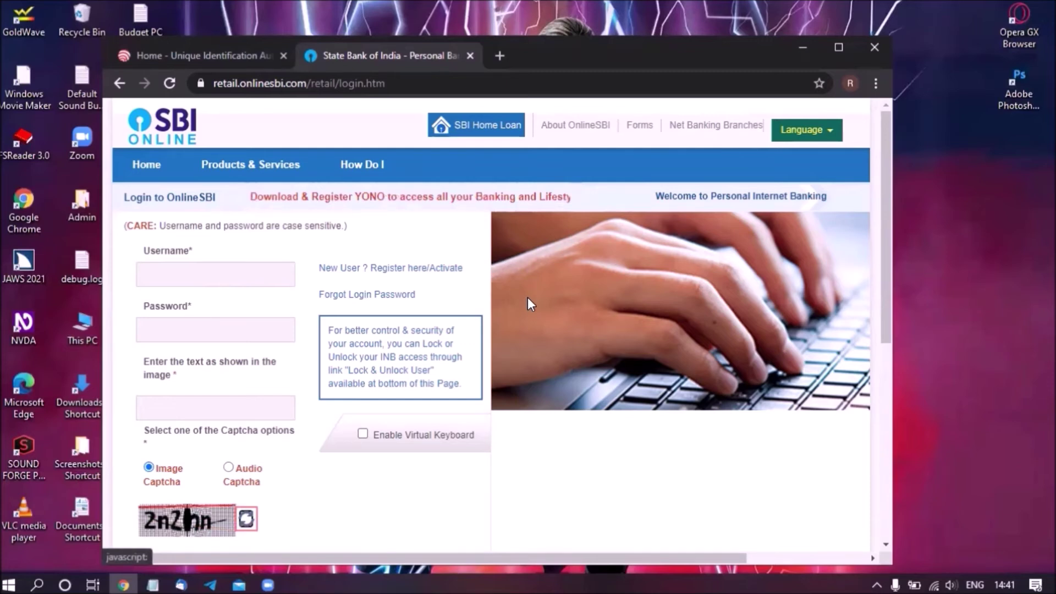
Step: Run Picture Smart on the refreshed captcha image and read the text it recognizes
{"action": "key", "text": "Up"}
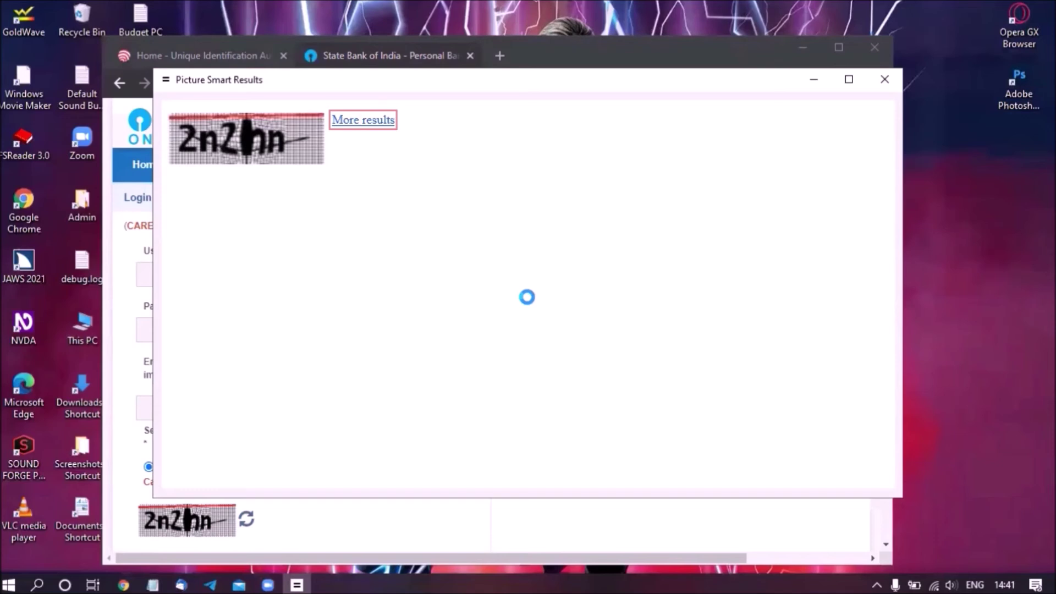
{"action": "key", "text": "Escape"}
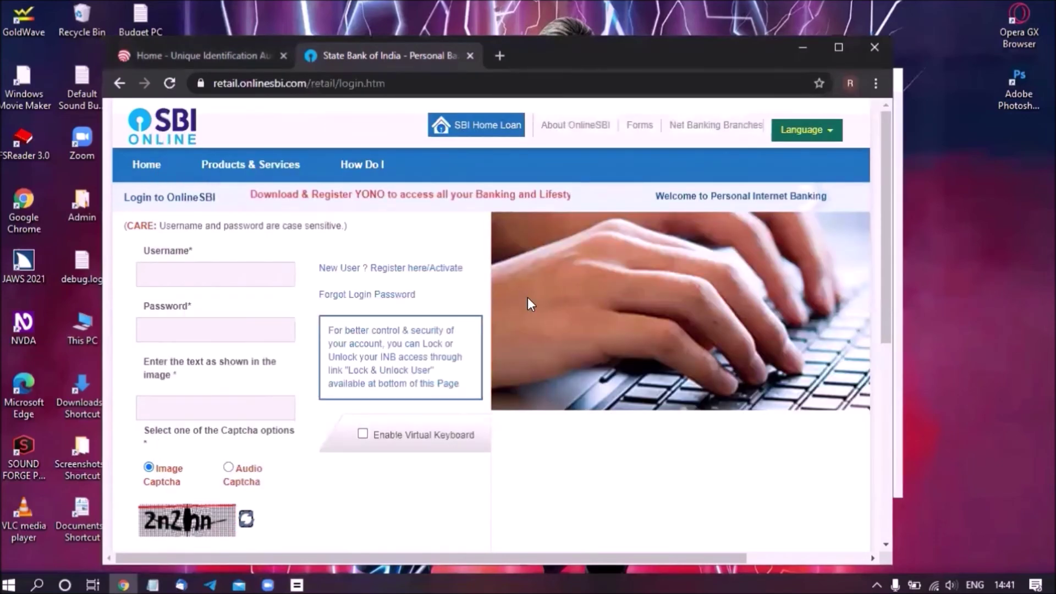
{"action": "key", "text": "Insert+space"}
{"action": "key", "text": "p"}
{"action": "key", "text": "c"}
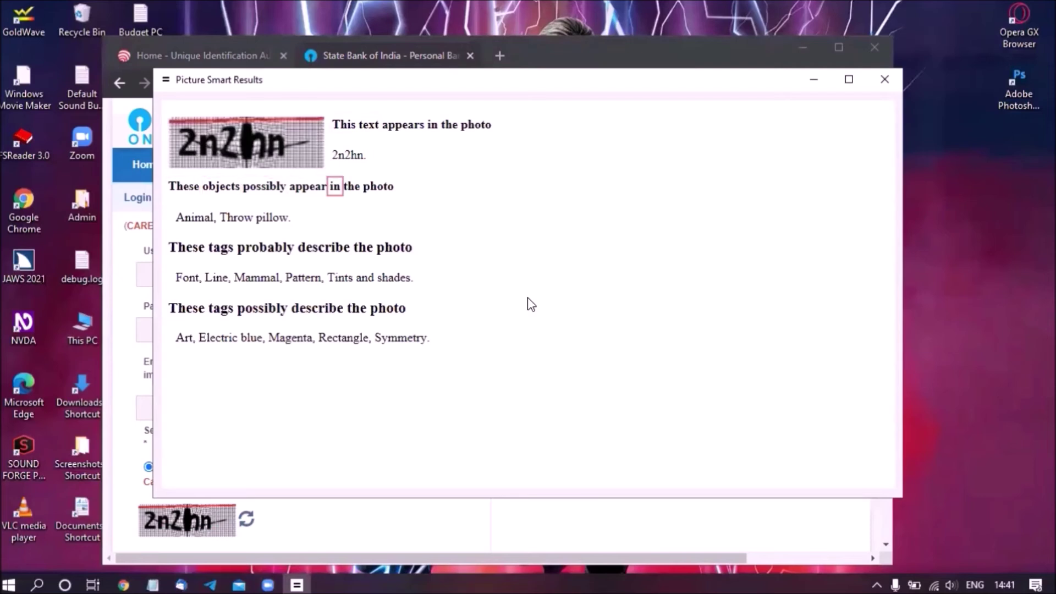
{"action": "key", "text": "Up"}
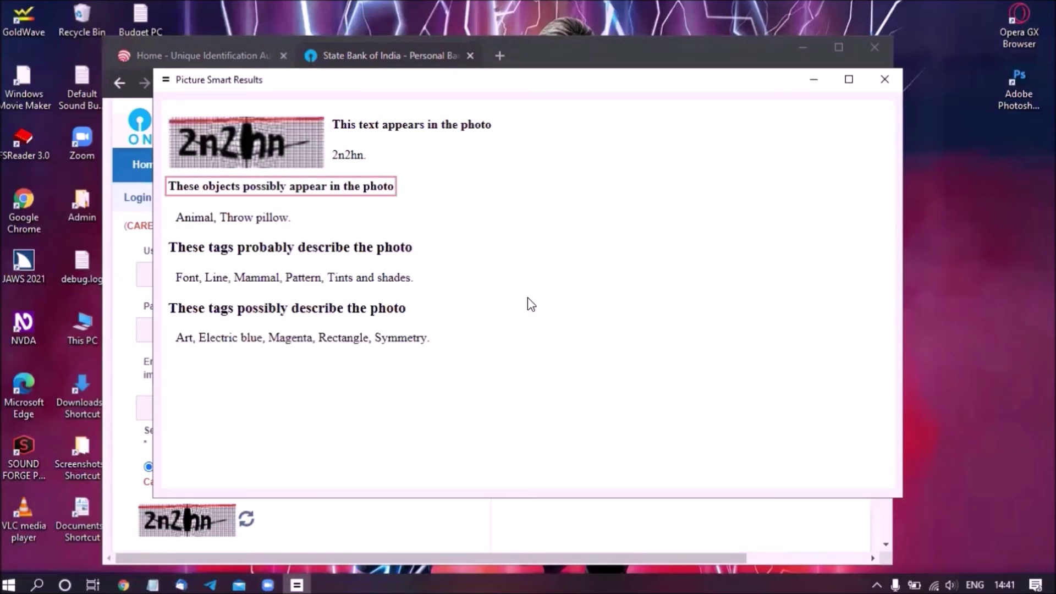
{"action": "key", "text": "Up"}
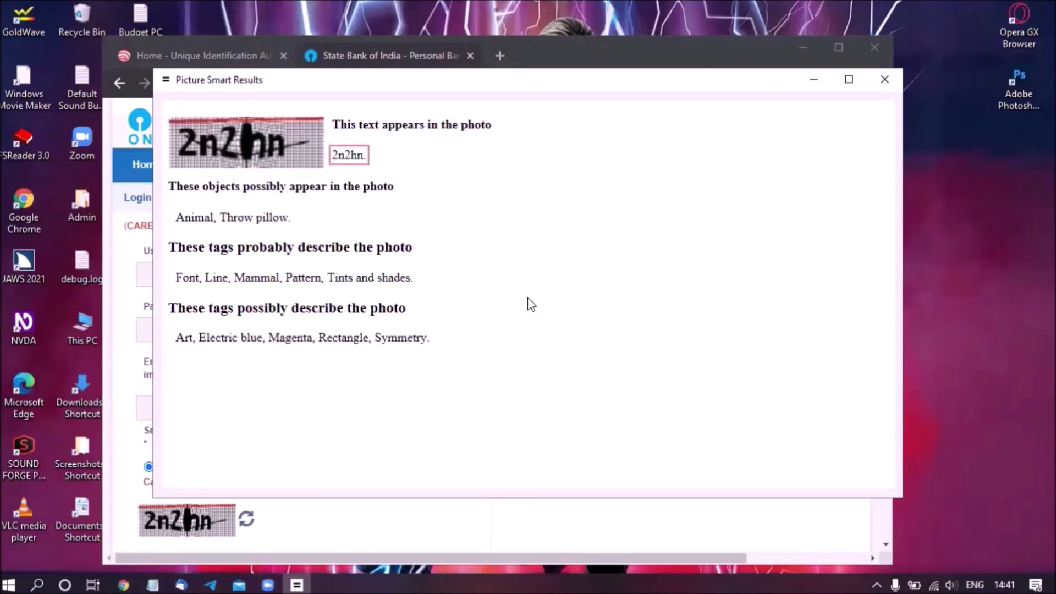
Step: Reread the recognized captcha text under its heading in the Picture Smart results, and copy that line
{"action": "key", "text": "Up"}
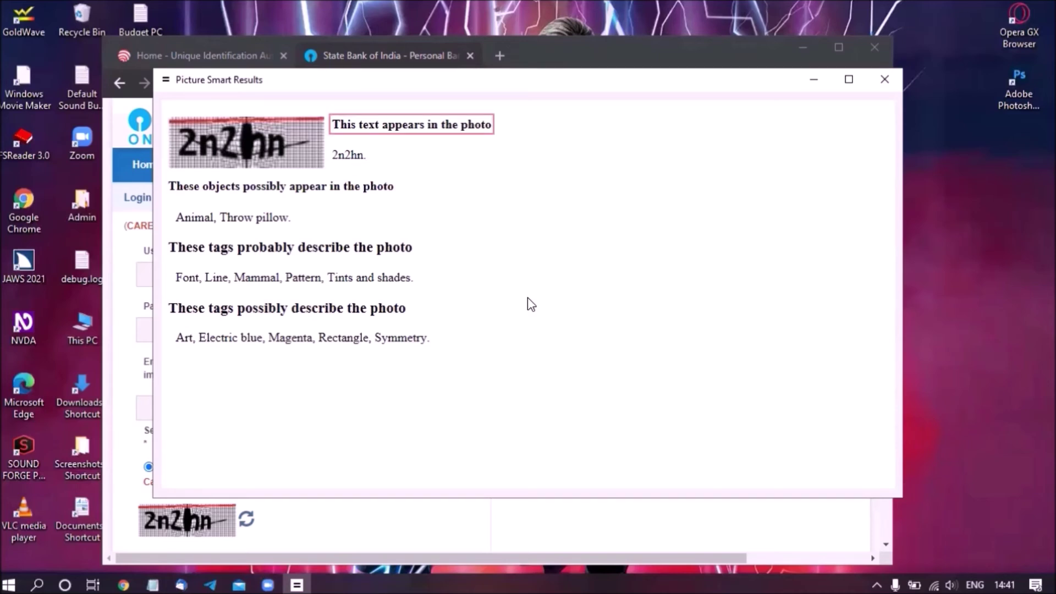
{"action": "key", "text": "Down"}
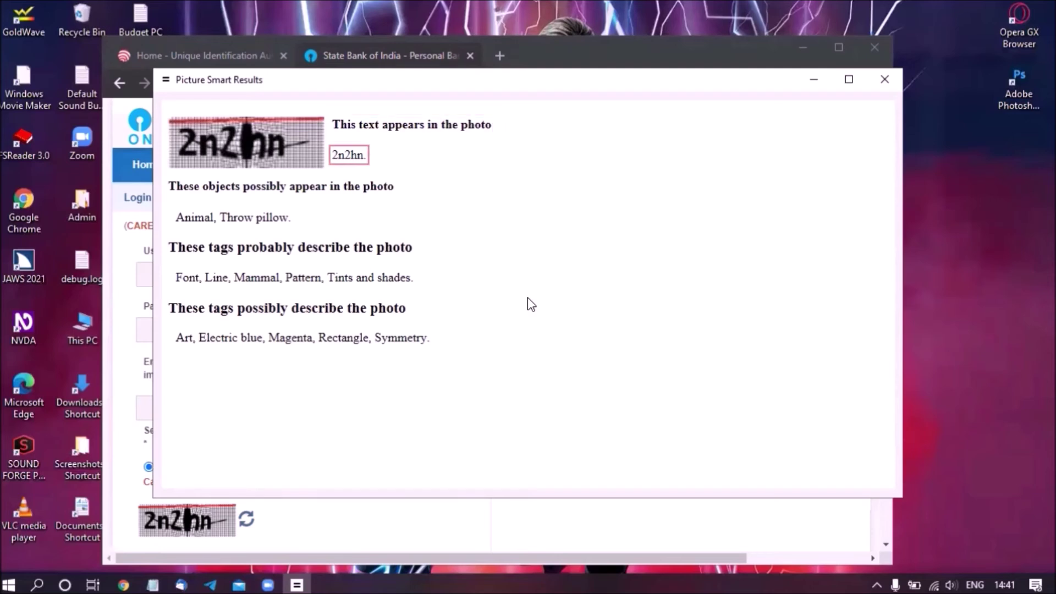
{"action": "key", "text": "Up"}
{"action": "key", "text": "Down"}
{"action": "key", "text": "Up"}
{"action": "key", "text": "Down"}
{"action": "key", "text": "shift+Down"}
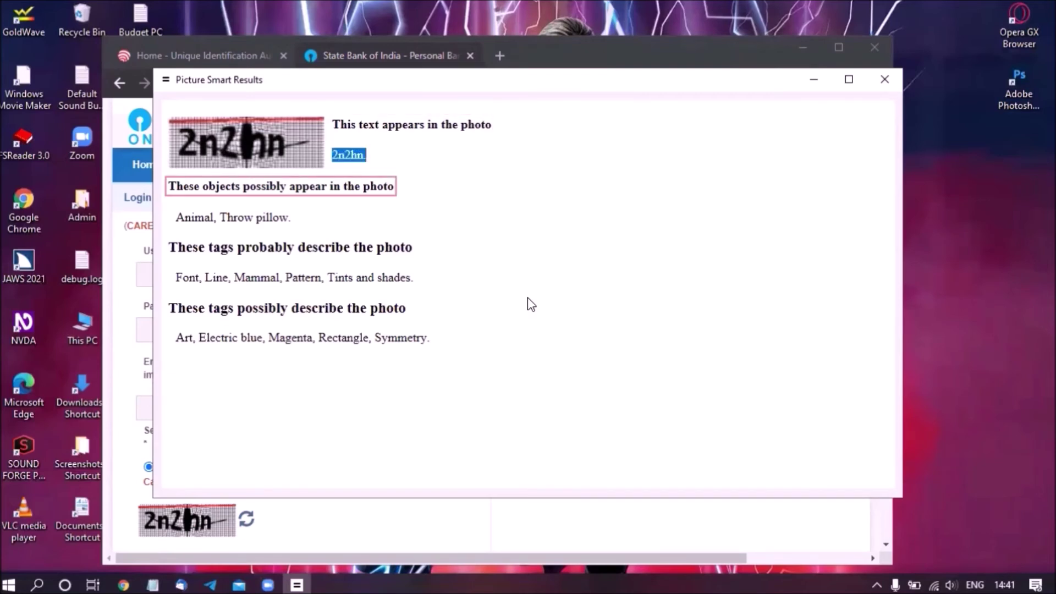
{"action": "key", "text": "ctrl+c"}
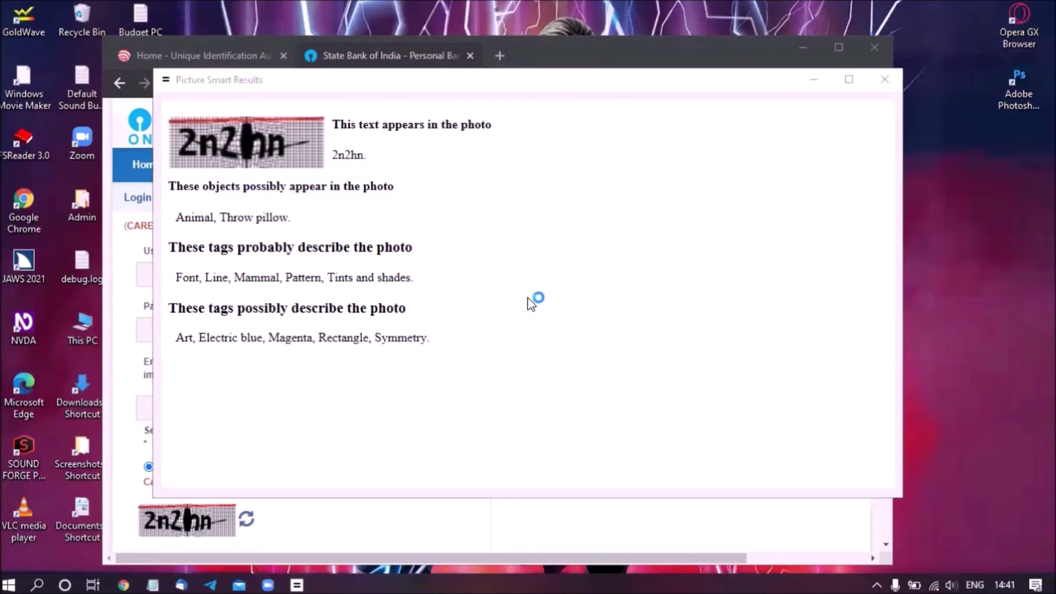
Step: Switch to Notepad, paste the copied captcha text and return to its first line, and close the Picture Smart results window
{"action": "key", "text": "alt+Tab"}
{"action": "key", "text": "ctrl+v"}
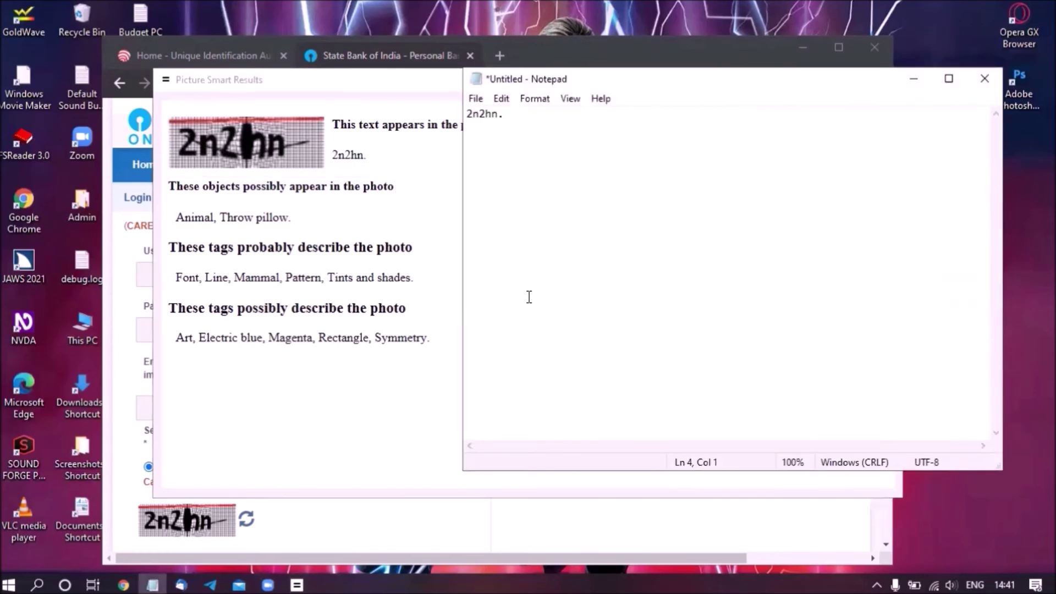
{"action": "key", "text": "Up"}
{"action": "key", "text": "Up"}
{"action": "key", "text": "Up"}
{"action": "key", "text": "alt+Tab"}
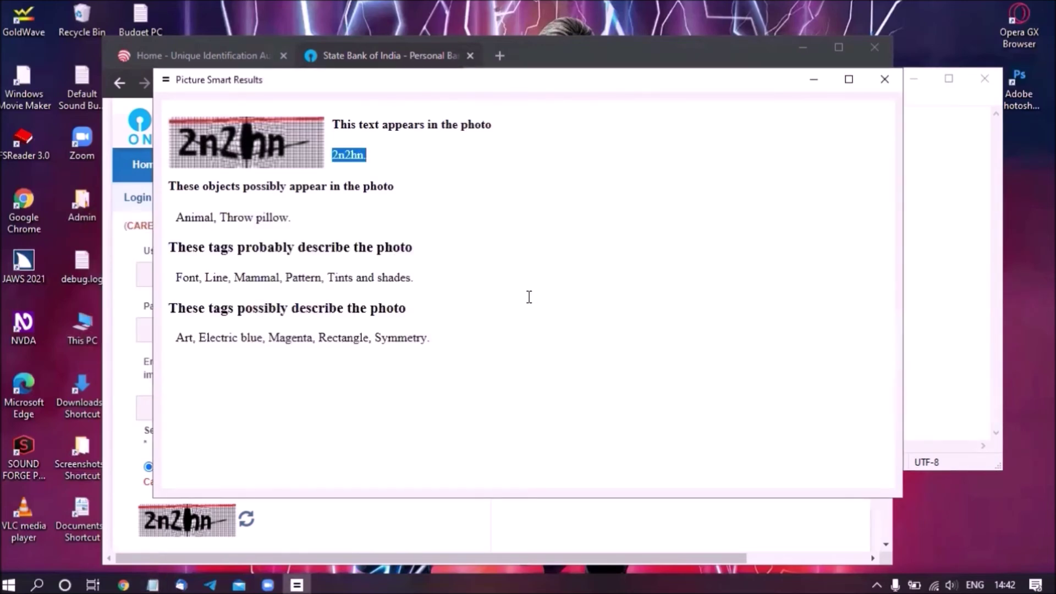
{"action": "key", "text": "Escape"}
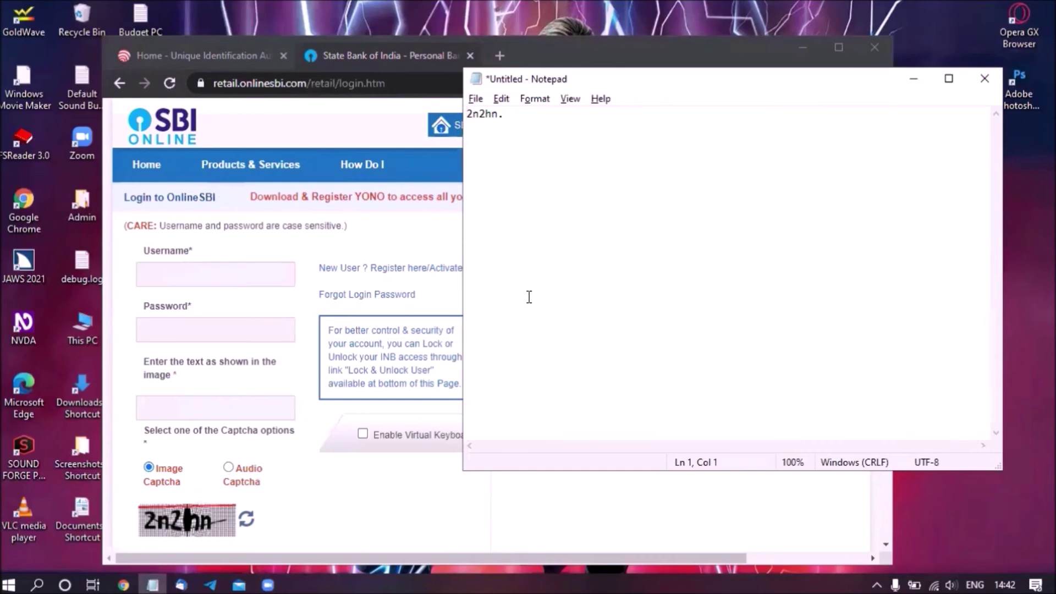